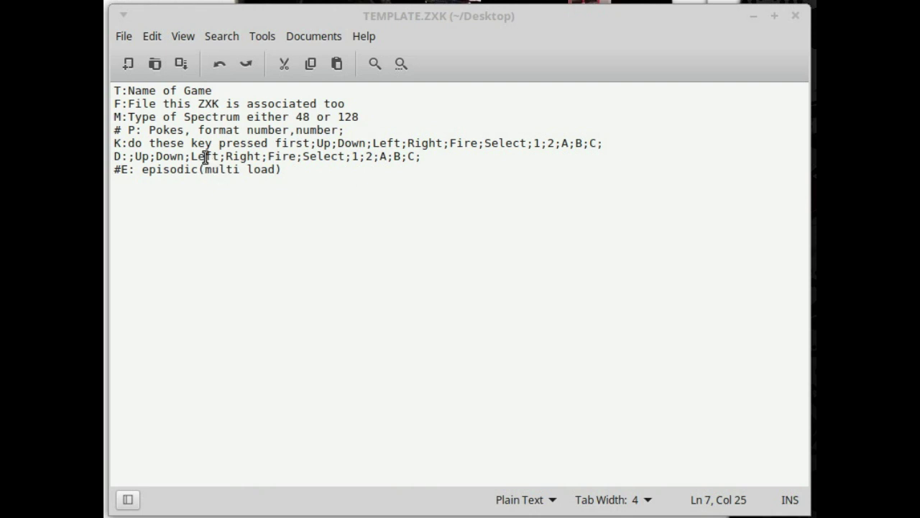
# Step: Replace 'Name of Game' on the T: line with Cyclone, correcting the typo
pyautogui.click(127, 91)
pyautogui.moveTo(127, 92); pyautogui.dragTo(220, 94)
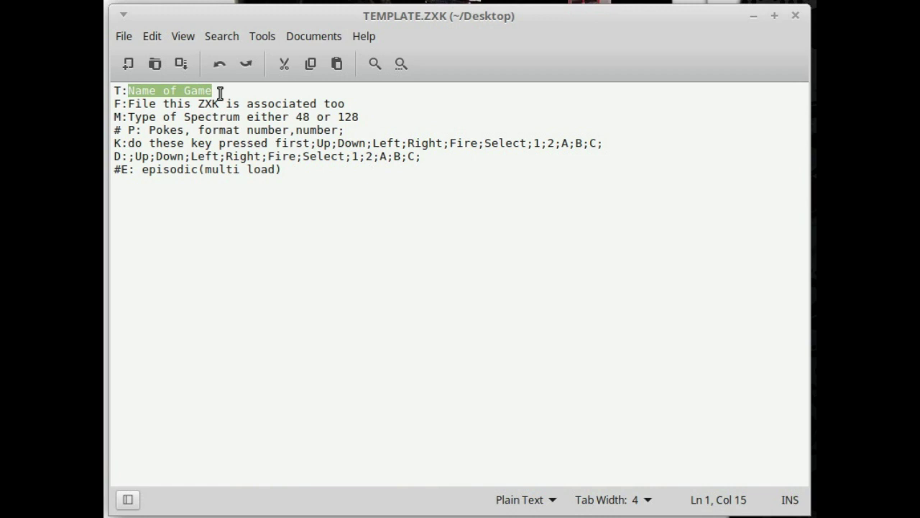
pyautogui.write('Cyc')
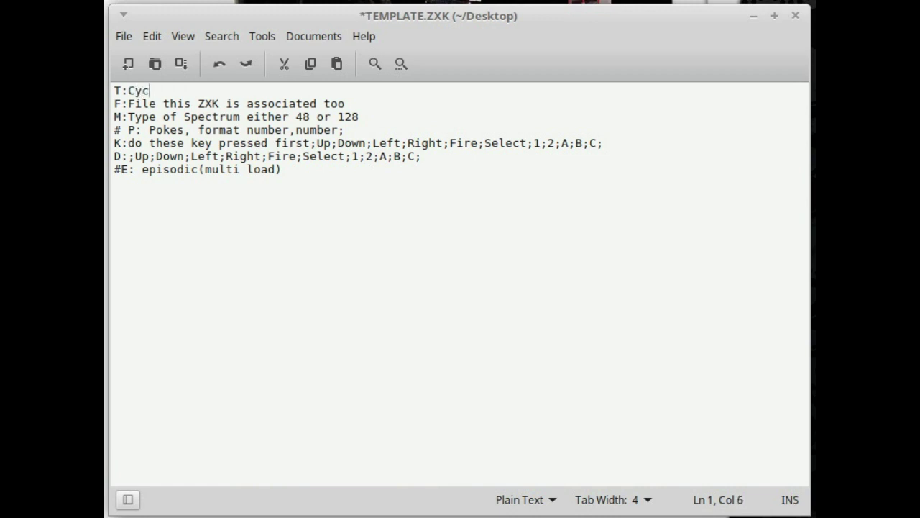
pyautogui.write('ki')
pyautogui.write('ne')
pyautogui.press('BackSpace')
pyautogui.press('BackSpace')
pyautogui.press('BackSpace')
pyautogui.press('BackSpace')
pyautogui.write('lone')
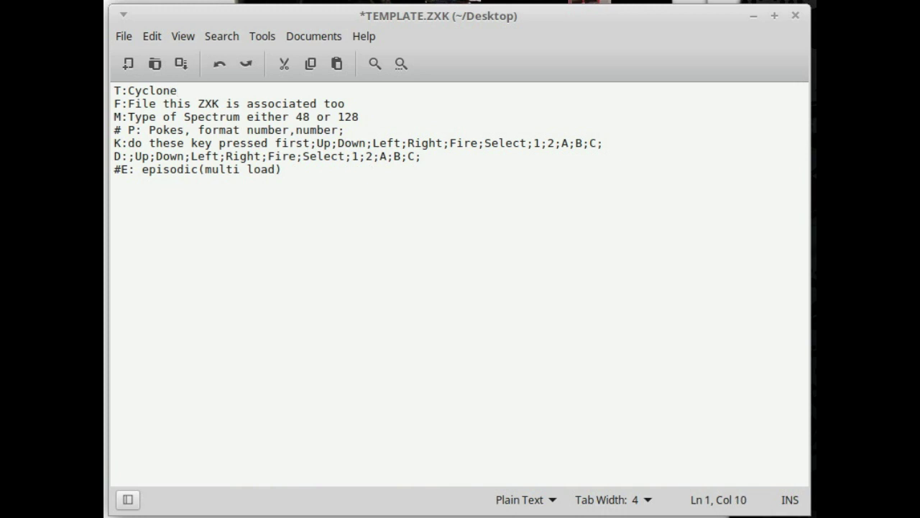
# Step: Start erasing the placeholder text at the end of the F: line
pyautogui.press('Down')
pyautogui.press('Right')
pyautogui.press('Right')
pyautogui.press('Right')
pyautogui.press('Right')
pyautogui.press('Right')
pyautogui.press('Right')
pyautogui.press('Right')
pyautogui.press('Right')
pyautogui.press('Right')
pyautogui.press('Right')
pyautogui.press('Right')
pyautogui.press('Right')
pyautogui.press('Right')
pyautogui.press('Right')
pyautogui.press('Right')
pyautogui.press('Right')
pyautogui.press('Right')
pyautogui.press('Right')
pyautogui.press('Right')
pyautogui.press('Right')
pyautogui.press('Right')
pyautogui.press('Right')
pyautogui.press('Right')
pyautogui.press('Right')
pyautogui.press('BackSpace')
# Step: Erase the rest of the F: line's placeholder description
pyautogui.press('BackSpace')
pyautogui.press('BackSpace')
pyautogui.press('BackSpace')
pyautogui.press('BackSpace')
pyautogui.press('BackSpace')
pyautogui.press('BackSpace')
pyautogui.press('BackSpace')
pyautogui.press('BackSpace')
pyautogui.press('BackSpace')
pyautogui.press('BackSpace')
pyautogui.press('BackSpace')
pyautogui.press('BackSpace')
pyautogui.press('BackSpace')
pyautogui.press('BackSpace')
pyautogui.press('BackSpace')
pyautogui.press('BackSpace')
pyautogui.press('BackSpace')
pyautogui.press('BackSpace')
pyautogui.press('BackSpace')
pyautogui.press('BackSpace')
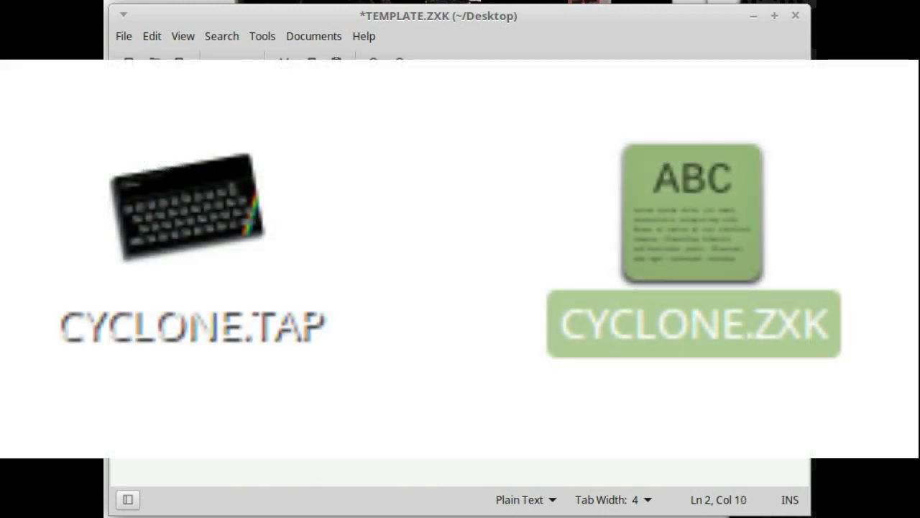
pyautogui.press('BackSpace')
pyautogui.press('BackSpace')
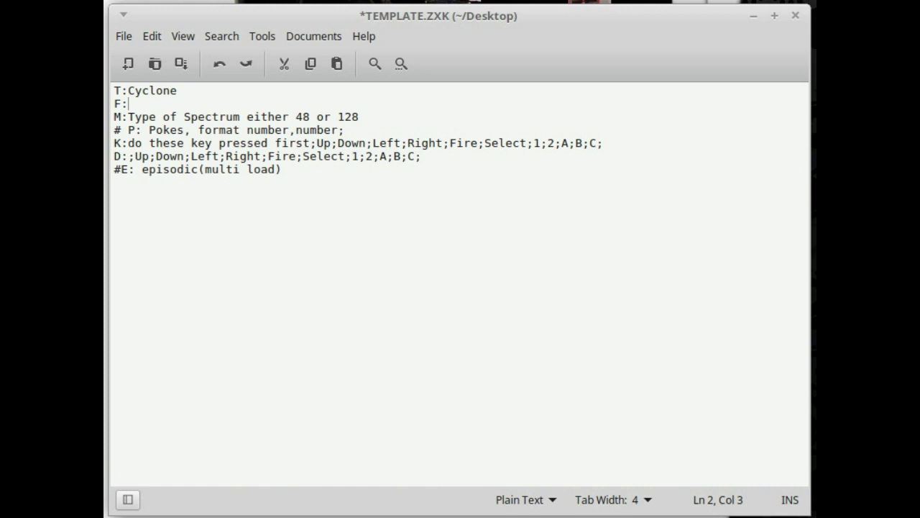
# Step: Enter CYCLONE.TAP after F:, fixing typos, and check the file name
pyautogui.write('X')
pyautogui.press('BackSpace')
pyautogui.write('CYCKI')
pyautogui.press('BackSpace')
pyautogui.press('BackSpace')
pyautogui.write('LONE.TAP')
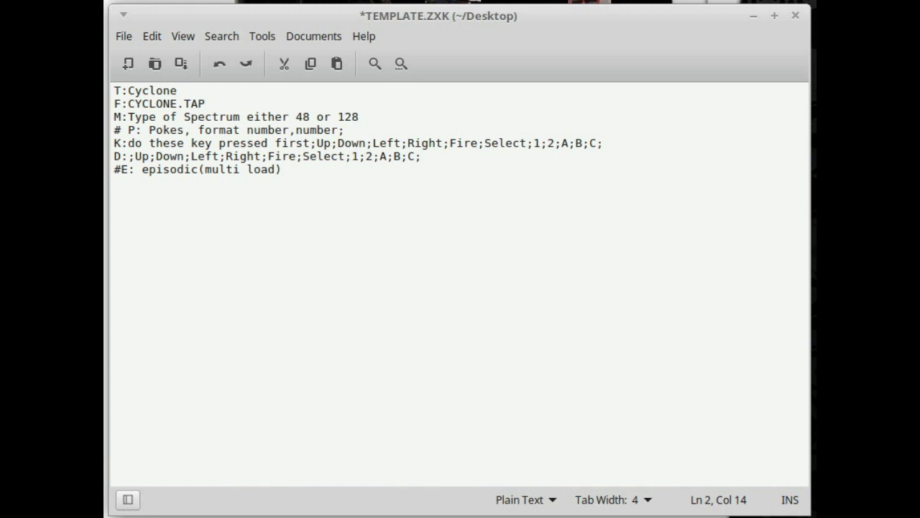
pyautogui.click(200, 103)
pyautogui.press('Left')
pyautogui.press('Left')
pyautogui.press('Left')
pyautogui.press('Right')
pyautogui.press('Right')
pyautogui.press('Right')
pyautogui.press('Right')
# Step: Replace the M: line's description with 128, trying 48 first
pyautogui.click(177, 90)
pyautogui.click(206, 103)
pyautogui.press('Down')
pyautogui.press('Right')
pyautogui.press('Right')
pyautogui.press('Right')
pyautogui.press('Right')
pyautogui.press('Right')
pyautogui.press('Right')
pyautogui.press('Right')
pyautogui.press('Right')
pyautogui.press('Right')
pyautogui.press('Right')
pyautogui.press('Right')
pyautogui.press('Right')
pyautogui.press('Right')
pyautogui.press('Right')
pyautogui.press('Right')
pyautogui.press('Right')
pyautogui.press('Right')
pyautogui.press('Right')
pyautogui.press('Right')
pyautogui.press('Right')
pyautogui.press('Right')
pyautogui.press('Right')
pyautogui.press('BackSpace')
pyautogui.press('BackSpace')
pyautogui.press('BackSpace')
pyautogui.press('BackSpace')
pyautogui.press('BackSpace')
pyautogui.press('BackSpace')
pyautogui.press('BackSpace')
pyautogui.press('BackSpace')
pyautogui.press('BackSpace')
pyautogui.press('BackSpace')
pyautogui.press('BackSpace')
pyautogui.press('BackSpace')
pyautogui.press('BackSpace')
pyautogui.press('BackSpace')
pyautogui.press('BackSpace')
pyautogui.press('BackSpace')
pyautogui.press('BackSpace')
pyautogui.press('BackSpace')
pyautogui.press('BackSpace')
pyautogui.press('BackSpace')
pyautogui.press('BackSpace')
pyautogui.press('BackSpace')
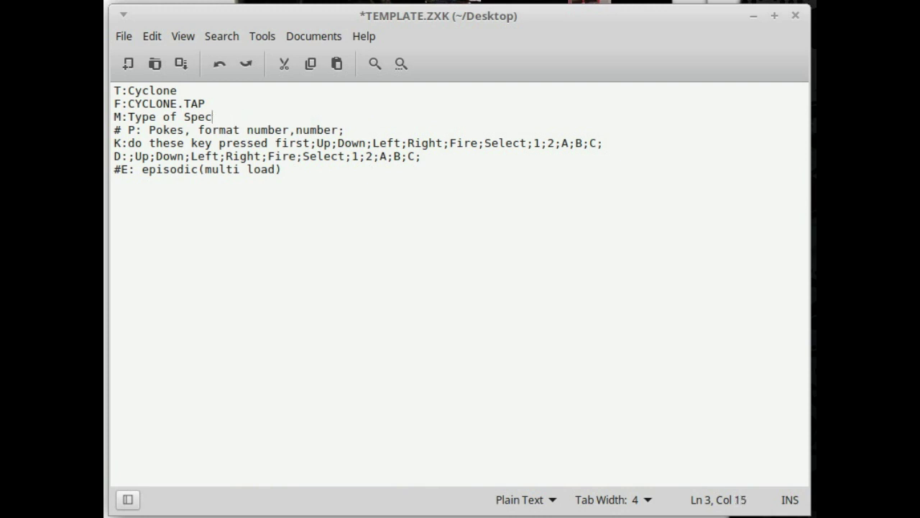
pyautogui.press('BackSpace')
pyautogui.write('48')
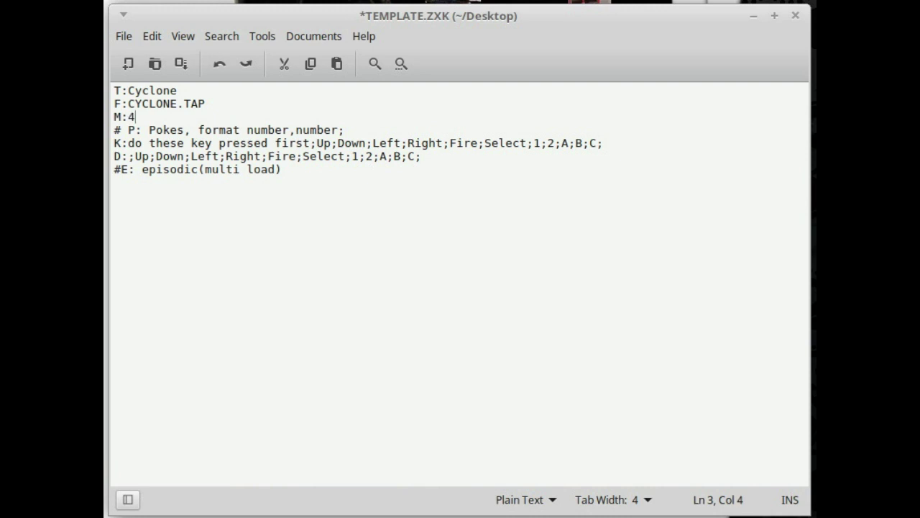
pyautogui.press('BackSpace')
pyautogui.press('BackSpace')
pyautogui.write('128')
# Step: Place the caret just before 'Pokes' on the # P: line
pyautogui.click(149, 130)
pyautogui.click(143, 129)
pyautogui.click(149, 130)
pyautogui.click(143, 130)
pyautogui.click(114, 129)
pyautogui.click(121, 130)
pyautogui.click(149, 130)
pyautogui.press('BackSpace')
# Step: Delete 'Pokes, format number,number' so the line reads # P:;
pyautogui.press('Delete')
pyautogui.press('Delete')
pyautogui.press('Delete')
pyautogui.press('Delete')
pyautogui.press('Delete')
pyautogui.press('Delete')
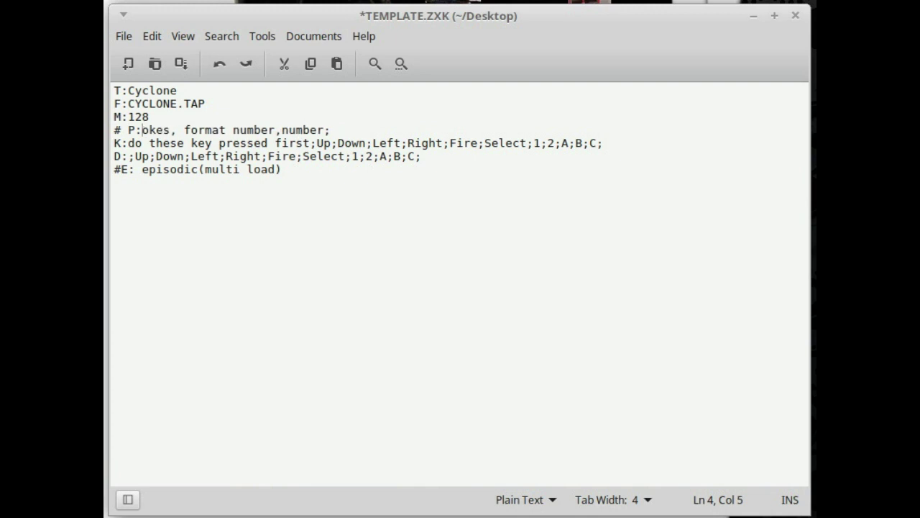
pyautogui.press('Delete')
pyautogui.press('Delete')
pyautogui.press('Delete')
pyautogui.press('Delete')
pyautogui.press('Delete')
pyautogui.press('Delete')
pyautogui.press('Delete')
pyautogui.press('Delete')
pyautogui.press('Delete')
pyautogui.press('Delete')
pyautogui.press('Delete')
pyautogui.press('Delete')
pyautogui.press('Delete')
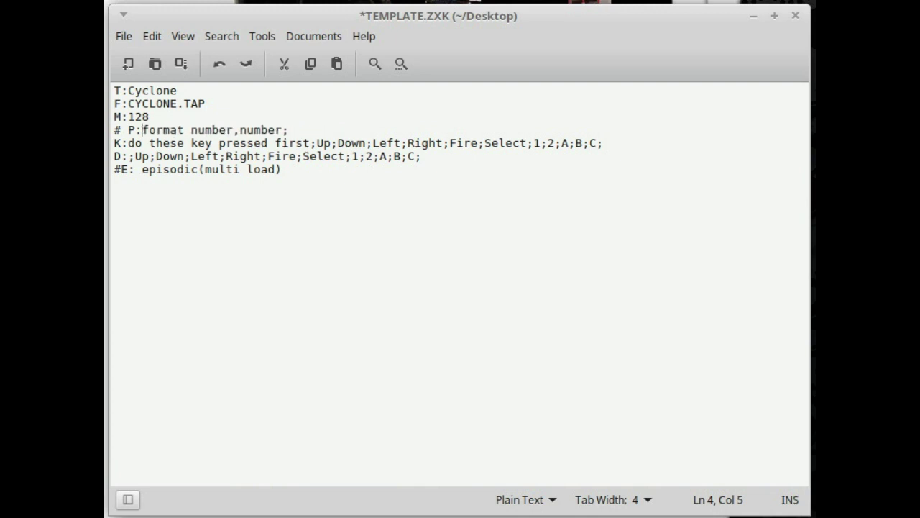
pyautogui.press('Delete')
pyautogui.press('Delete')
pyautogui.press('Delete')
pyautogui.press('Delete')
pyautogui.press('Delete')
pyautogui.press('Delete')
pyautogui.press('Delete')
pyautogui.press('Delete')
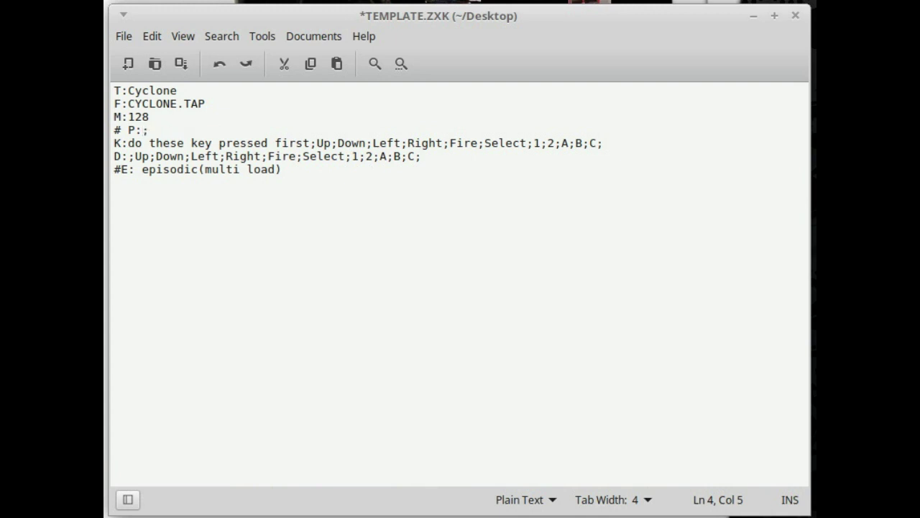
# Step: Type trial poke values 123124324,234 and delete them again, leaving # P:;
pyautogui.write('123124324,234')
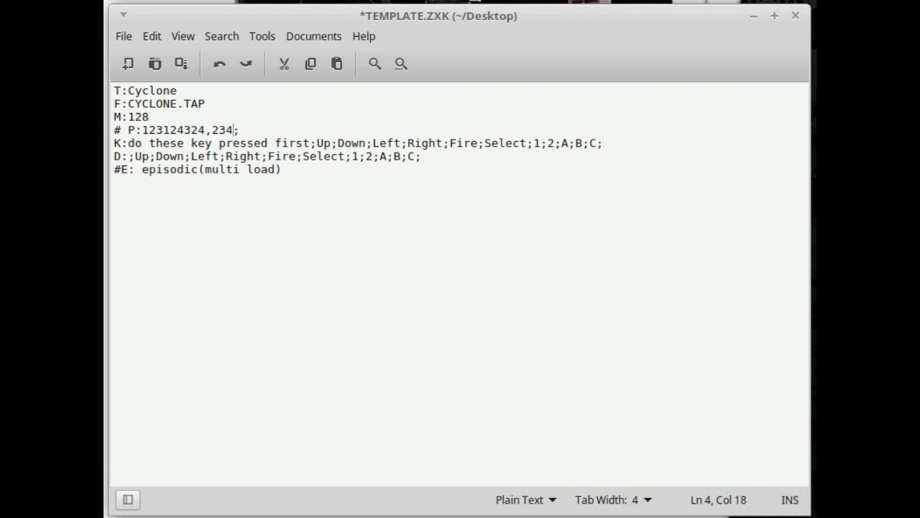
pyautogui.press('Left')
pyautogui.press('Left')
pyautogui.press('Left')
pyautogui.press('Left')
pyautogui.press('BackSpace')
pyautogui.press('Right')
pyautogui.press('Right')
pyautogui.press('Right')
pyautogui.press('Right')
pyautogui.press('BackSpace')
pyautogui.press('BackSpace')
pyautogui.press('BackSpace')
pyautogui.press('BackSpace')
pyautogui.press('BackSpace')
pyautogui.press('BackSpace')
pyautogui.press('Right')
pyautogui.press('Left')
pyautogui.press('BackSpace')
pyautogui.press('BackSpace')
pyautogui.press('BackSpace')
pyautogui.press('BackSpace')
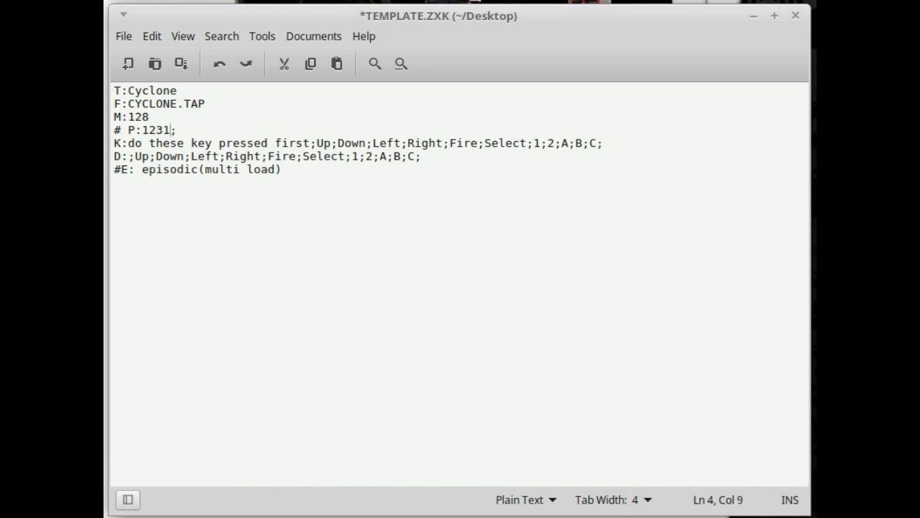
pyautogui.press('BackSpace')
pyautogui.press('BackSpace')
# Step: Delete the 'do these key pressed first' text after K:
pyautogui.click(142, 143)
pyautogui.click(135, 143)
pyautogui.click(128, 143)
pyautogui.press('Delete')
pyautogui.press('Delete')
pyautogui.press('Delete')
pyautogui.press('Delete')
pyautogui.press('Delete')
pyautogui.press('Delete')
pyautogui.press('Delete')
pyautogui.press('Delete')
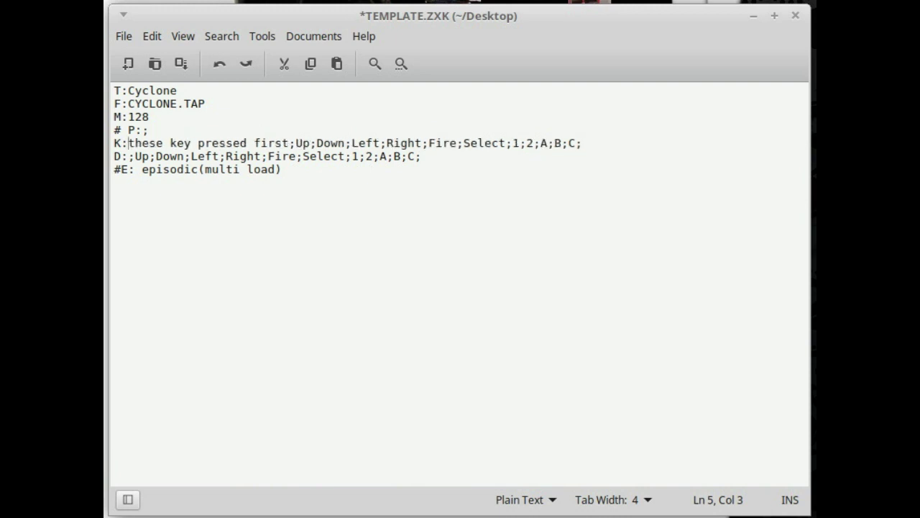
pyautogui.press('Delete')
pyautogui.press('Delete')
pyautogui.press('Delete')
pyautogui.press('Delete')
pyautogui.press('Delete')
pyautogui.press('Delete')
pyautogui.press('Delete')
pyautogui.press('Delete')
pyautogui.press('Delete')
pyautogui.press('Delete')
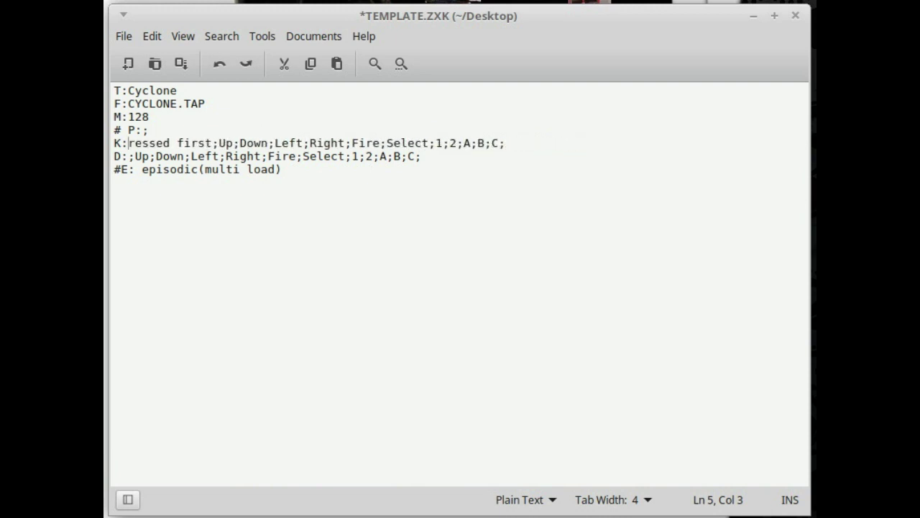
pyautogui.press('Delete')
pyautogui.press('Delete')
pyautogui.press('Delete')
pyautogui.press('Delete')
pyautogui.press('Delete')
pyautogui.press('Delete')
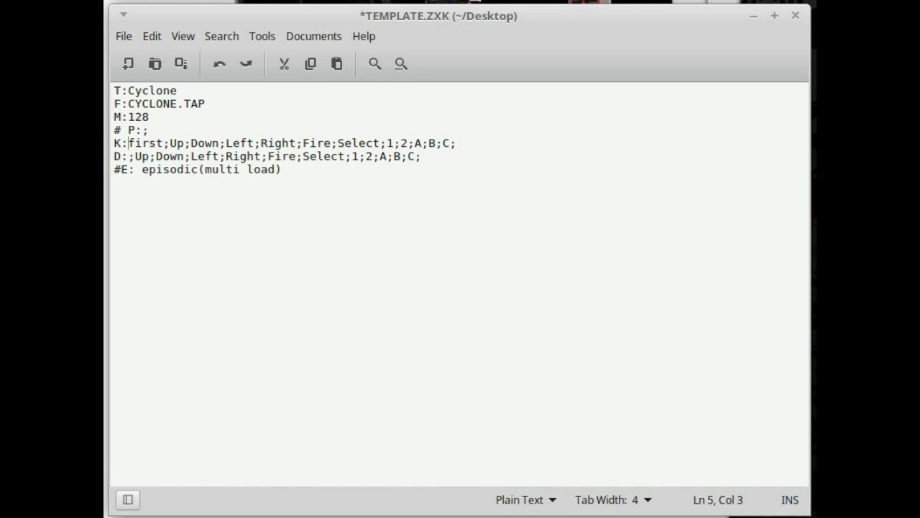
pyautogui.press('Delete')
pyautogui.press('Delete')
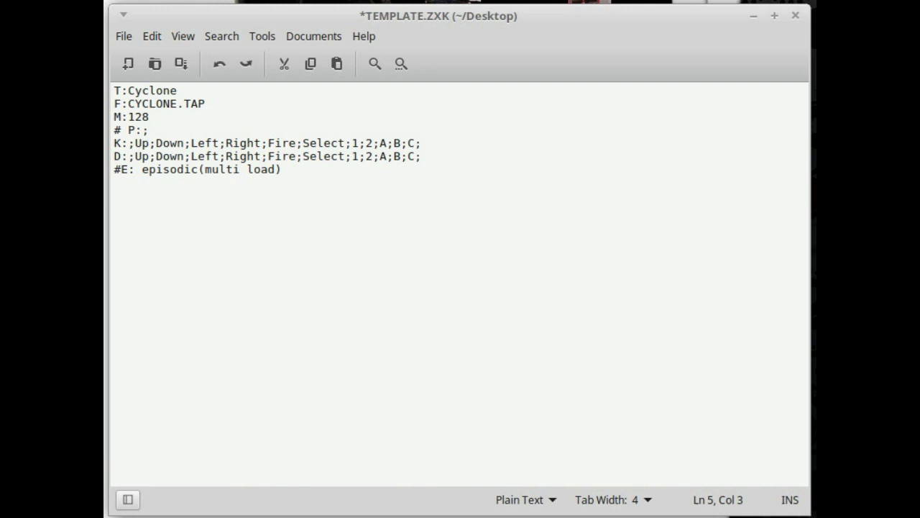
# Step: Try key mappings '4 2 q a' and 'Q A O P 5' after K:, then remove them
pyautogui.write('4')
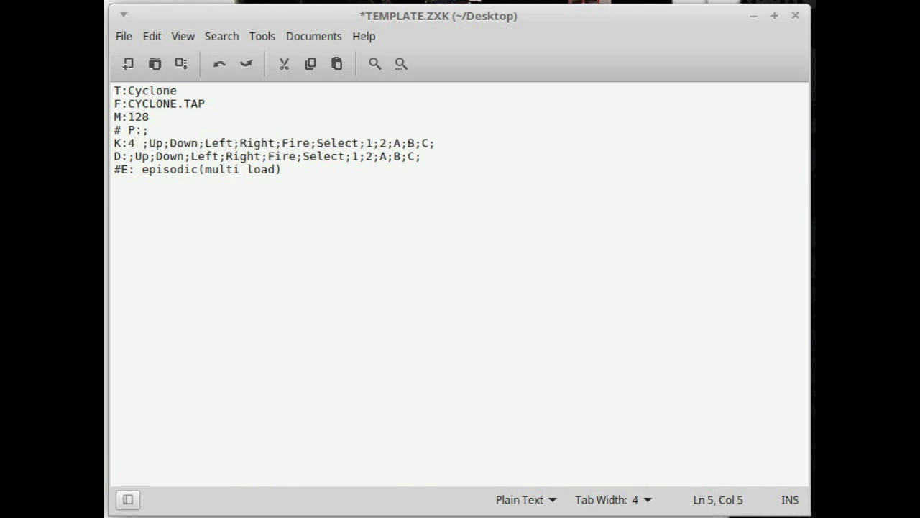
pyautogui.write(' 2 ')
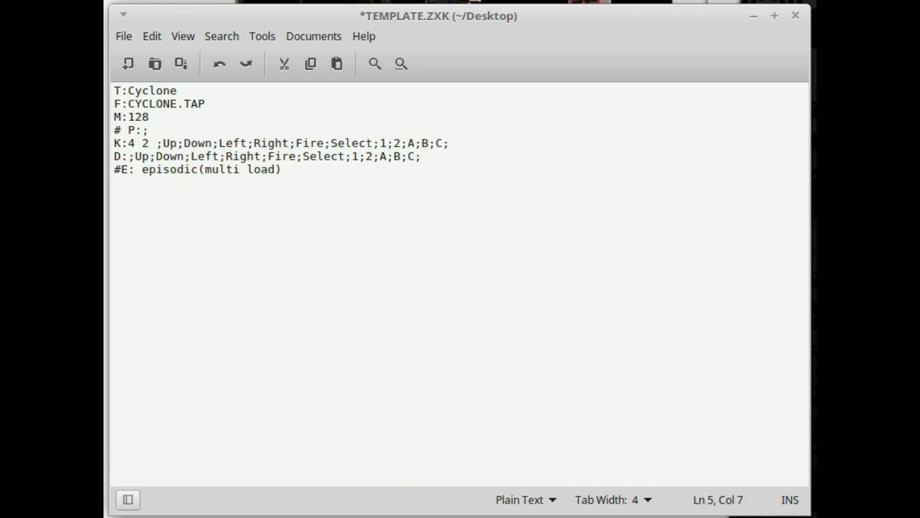
pyautogui.write('q a')
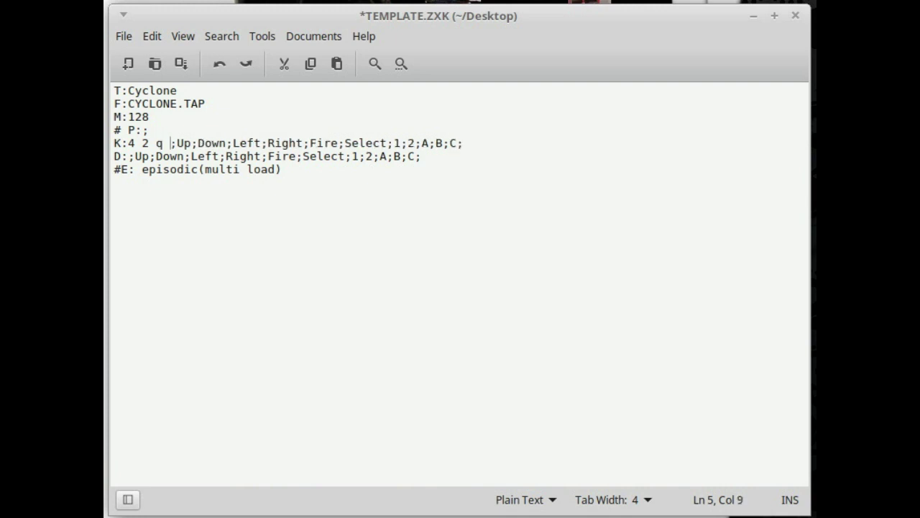
pyautogui.press('BackSpace')
pyautogui.press('BackSpace')
pyautogui.press('BackSpace')
pyautogui.write('Q')
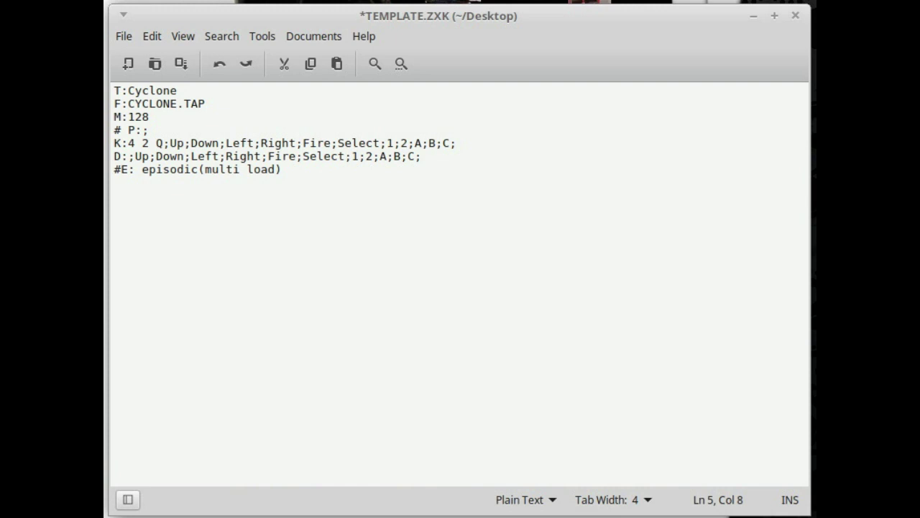
pyautogui.write(' A O')
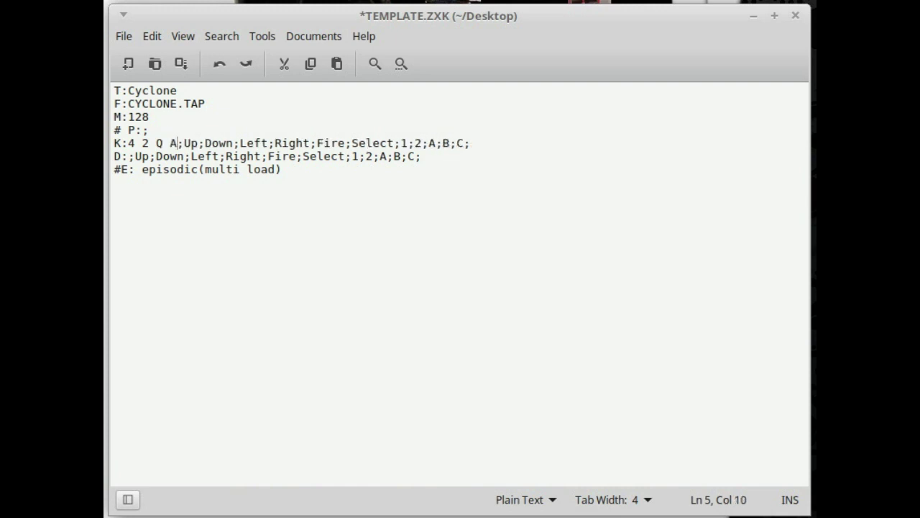
pyautogui.write(' P')
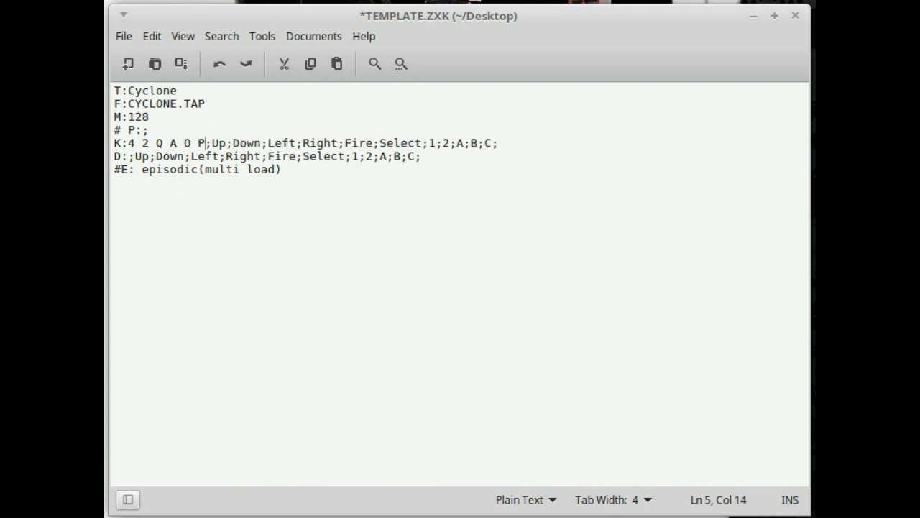
pyautogui.write(' 5')
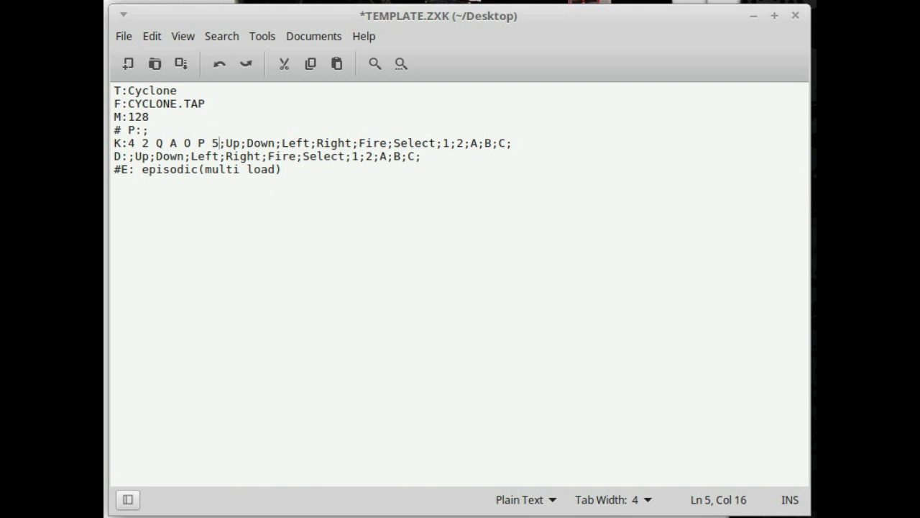
pyautogui.press('BackSpace')
pyautogui.press('BackSpace')
pyautogui.press('BackSpace')
pyautogui.press('BackSpace')
pyautogui.press('BackSpace')
pyautogui.press('BackSpace')
pyautogui.press('BackSpace')
pyautogui.press('BackSpace')
pyautogui.press('BackSpace')
pyautogui.press('BackSpace')
pyautogui.press('BackSpace')
pyautogui.press('BackSpace')
pyautogui.press('BackSpace')
pyautogui.press('BackSpace')
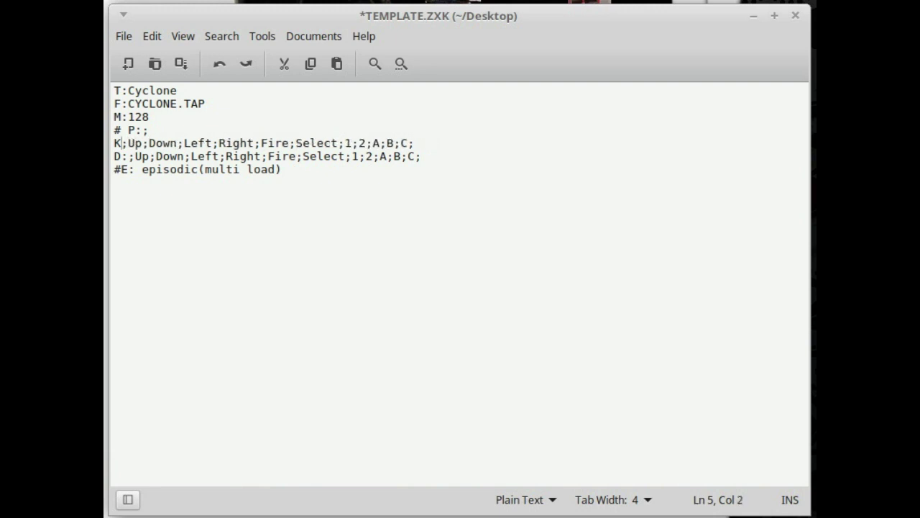
pyautogui.write(':')
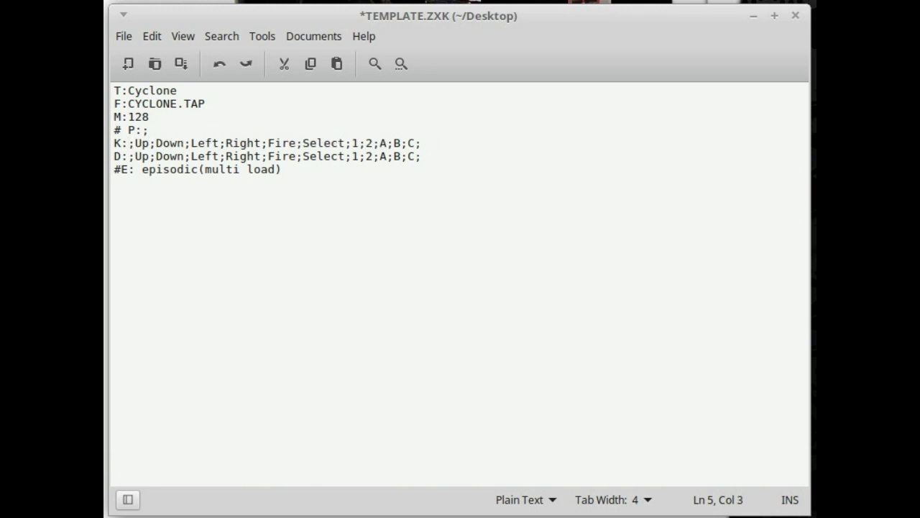
pyautogui.click(135, 143)
# Step: Replace the K: line's Up and Down labels with Q and A
pyautogui.press('Delete')
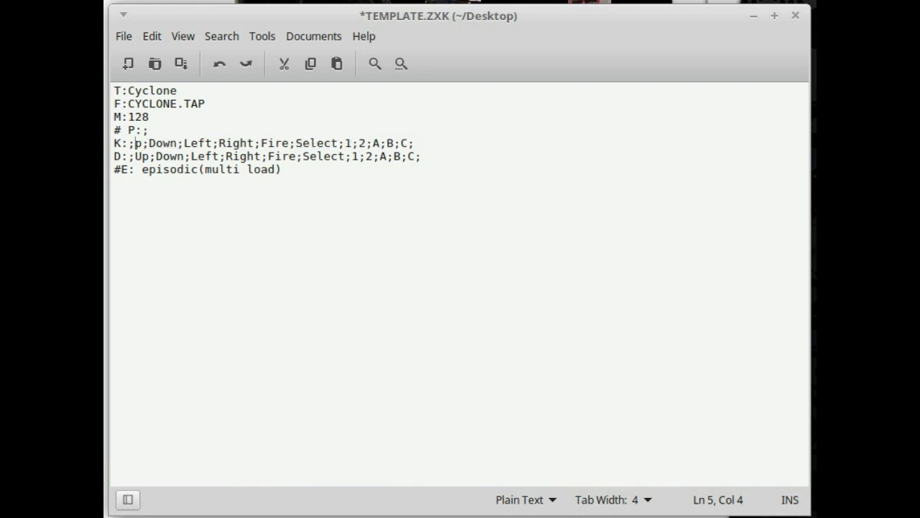
pyautogui.press('Delete')
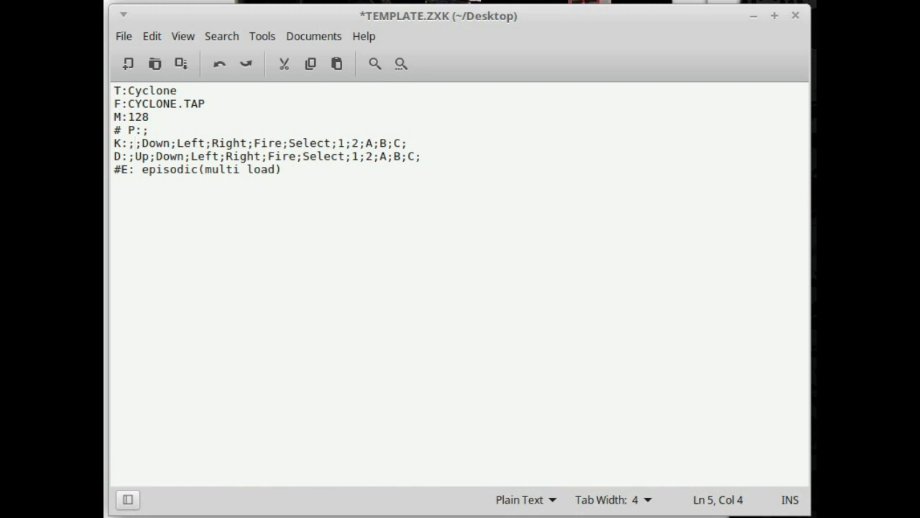
pyautogui.write('q')
pyautogui.press('Right')
pyautogui.press('Left')
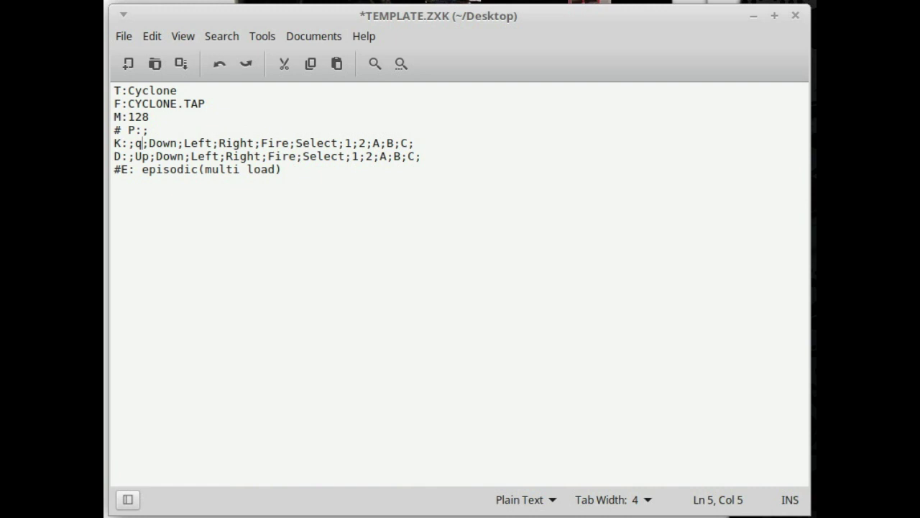
pyautogui.press('BackSpace')
pyautogui.write('Q')
pyautogui.press('Right')
pyautogui.press('Return')
pyautogui.press('BackSpace')
pyautogui.press('Delete')
pyautogui.press('Delete')
pyautogui.press('Delete')
pyautogui.press('Delete')
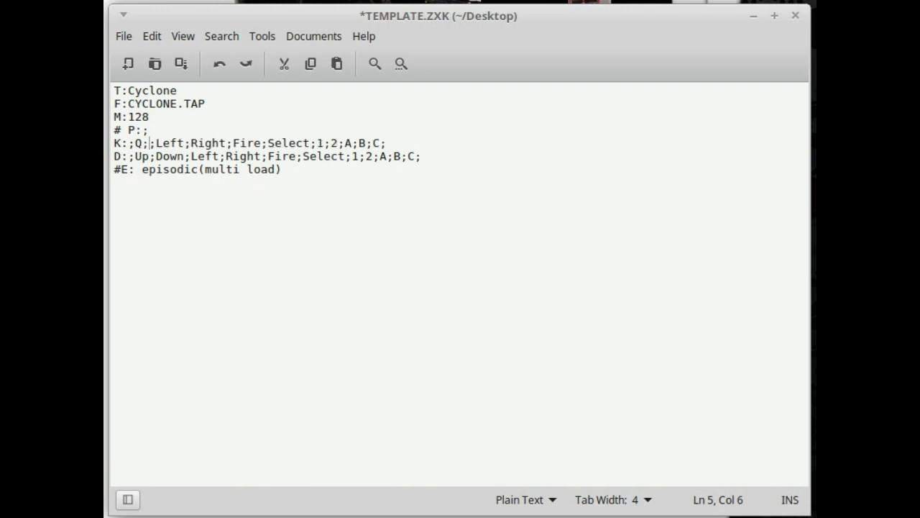
pyautogui.write('A')
# Step: Replace the Left and Right labels with O and P
pyautogui.click(161, 143)
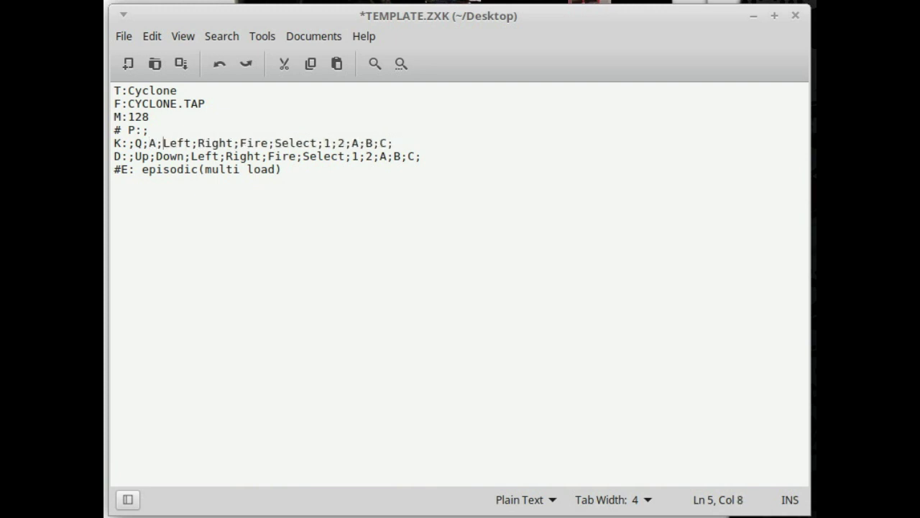
pyautogui.press('Delete')
pyautogui.press('Delete')
pyautogui.press('Delete')
pyautogui.press('Delete')
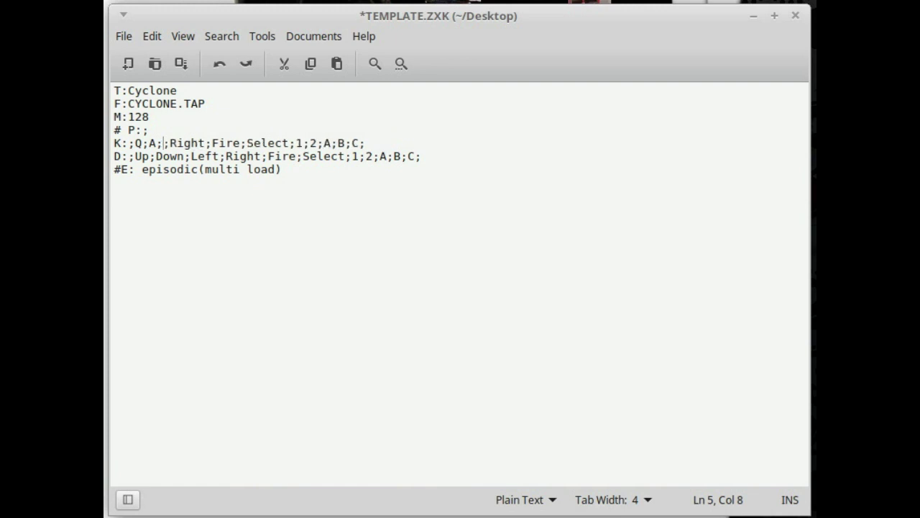
pyautogui.write('O')
pyautogui.click(176, 143)
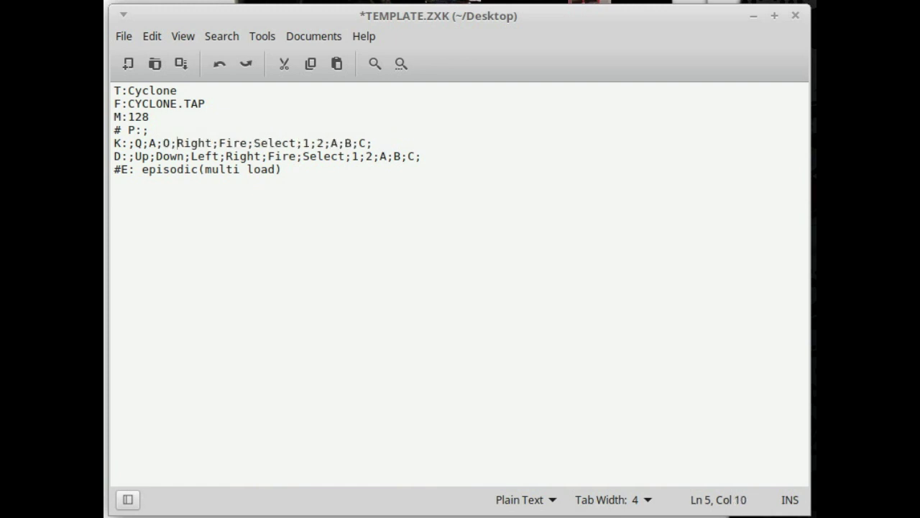
pyautogui.press('Delete')
pyautogui.press('Delete')
pyautogui.press('Delete')
pyautogui.press('Delete')
pyautogui.press('Delete')
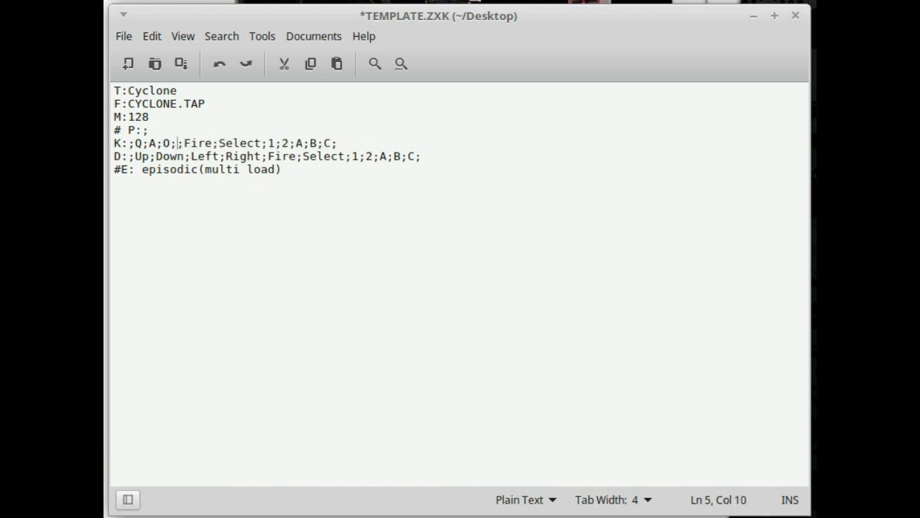
pyautogui.write('P')
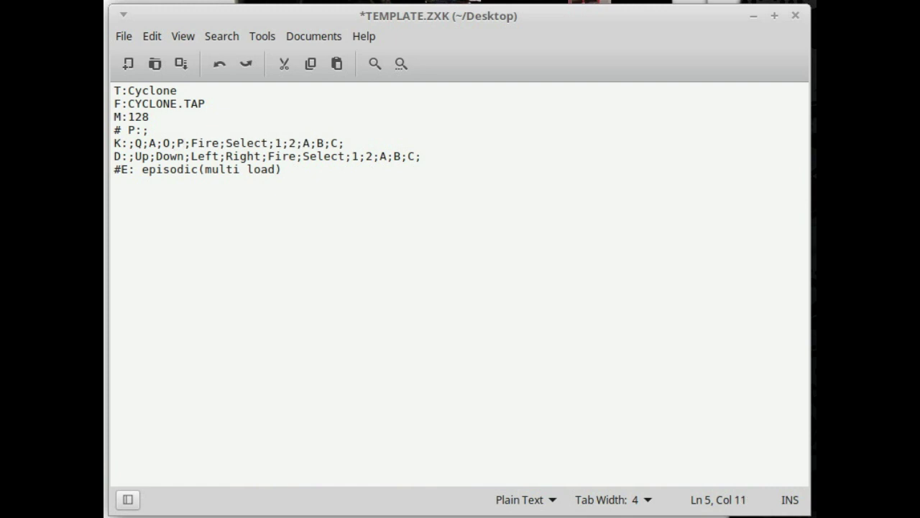
# Step: Replace the Fire label with SP, after trying CS, SS and EN
pyautogui.click(192, 143)
pyautogui.press('Delete')
pyautogui.press('Delete')
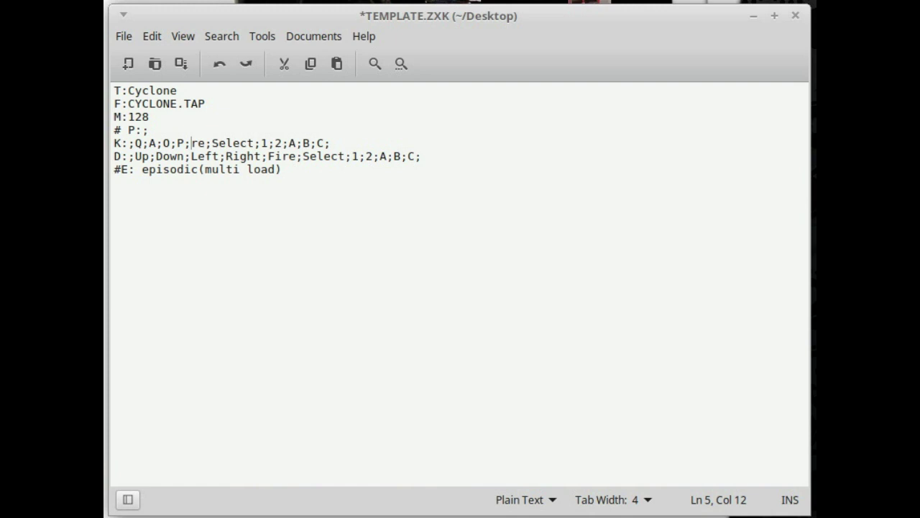
pyautogui.press('Delete')
pyautogui.press('Delete')
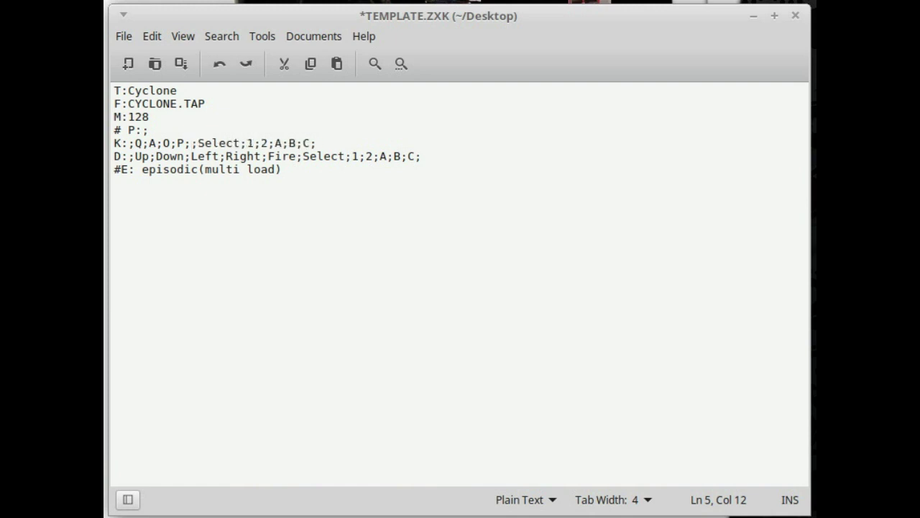
pyautogui.write('CS')
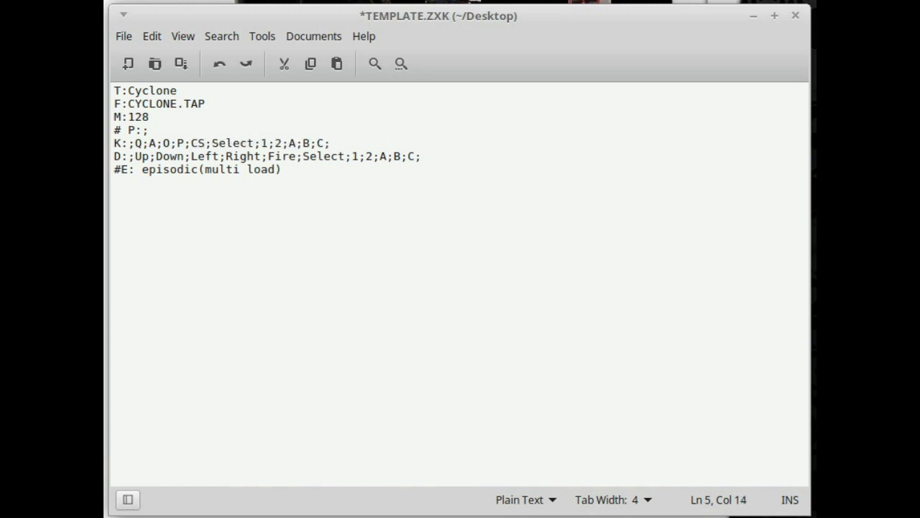
pyautogui.press('BackSpace')
pyautogui.press('BackSpace')
pyautogui.write('SS')
pyautogui.press('BackSpace')
pyautogui.write('P')
pyautogui.press('BackSpace')
pyautogui.press('BackSpace')
pyautogui.write('E')
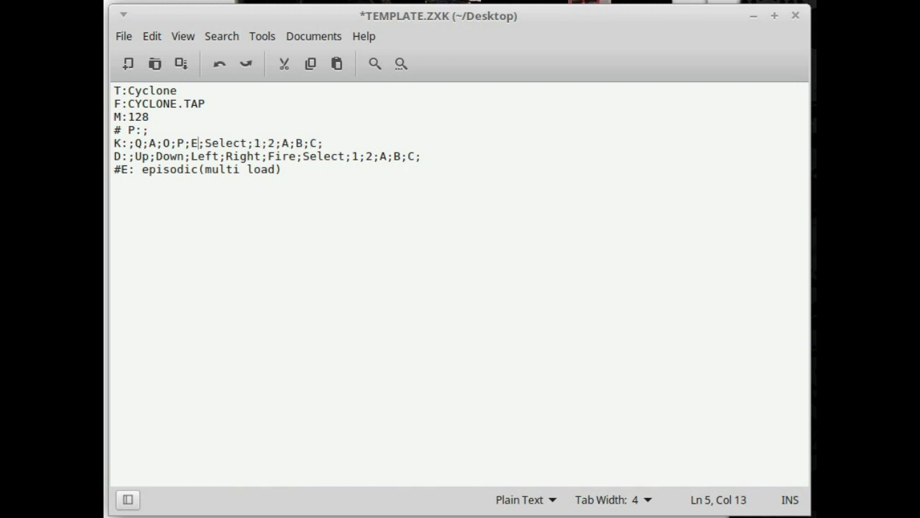
pyautogui.write('N')
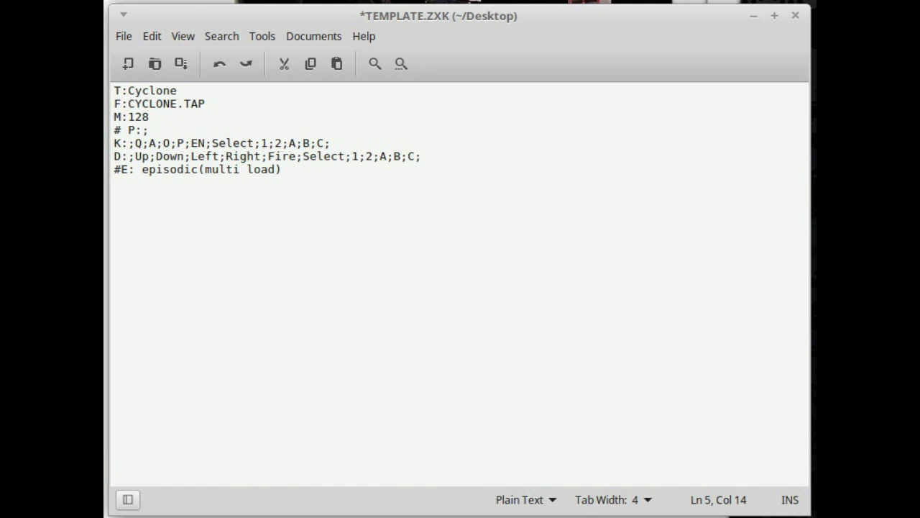
pyautogui.press('BackSpace')
pyautogui.press('BackSpace')
pyautogui.write('S')
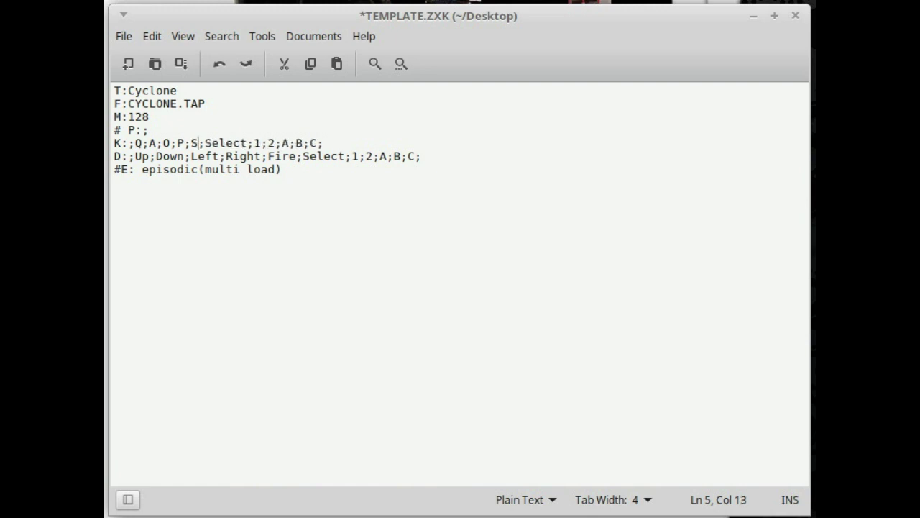
pyautogui.write('P;')
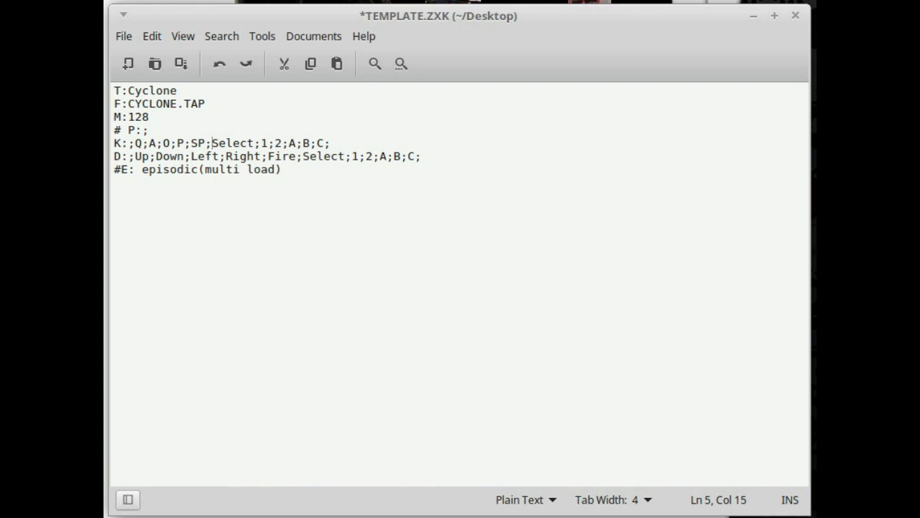
pyautogui.press('Left')
pyautogui.press('Left')
pyautogui.press('Left')
pyautogui.press('Right')
pyautogui.press('Right')
pyautogui.press('Right')
# Step: Replace the K: line's Select, 1 and 2 entries with 5, T and R
pyautogui.press('Delete')
pyautogui.press('Delete')
pyautogui.press('Delete')
pyautogui.press('Delete')
pyautogui.press('Delete')
pyautogui.press('Delete')
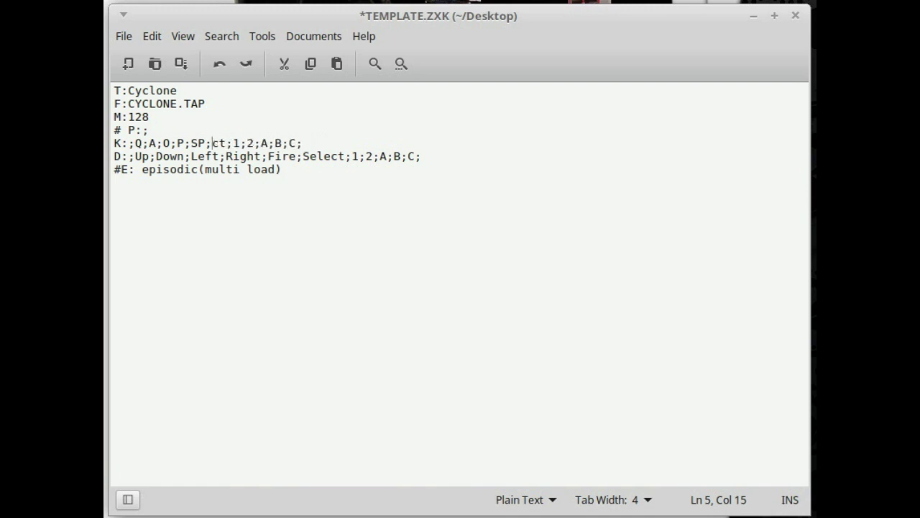
pyautogui.write('5')
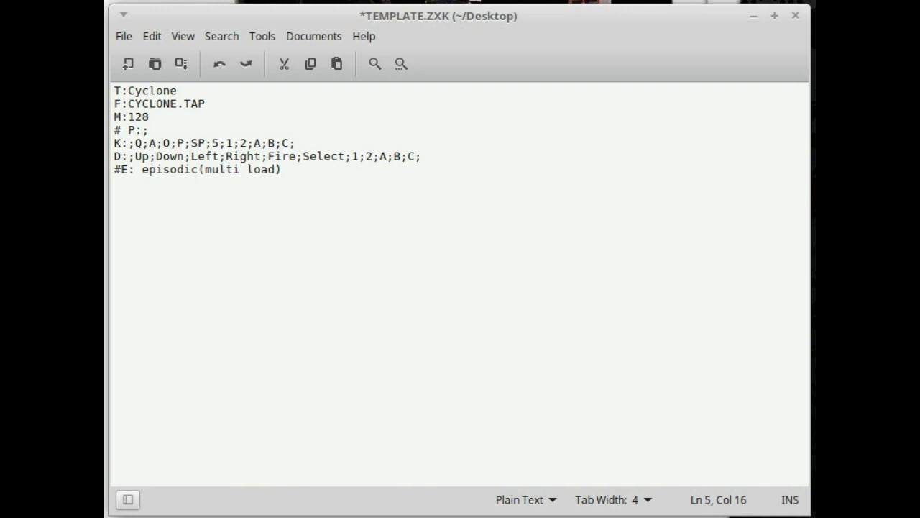
pyautogui.click(225, 143)
pyautogui.press('Delete')
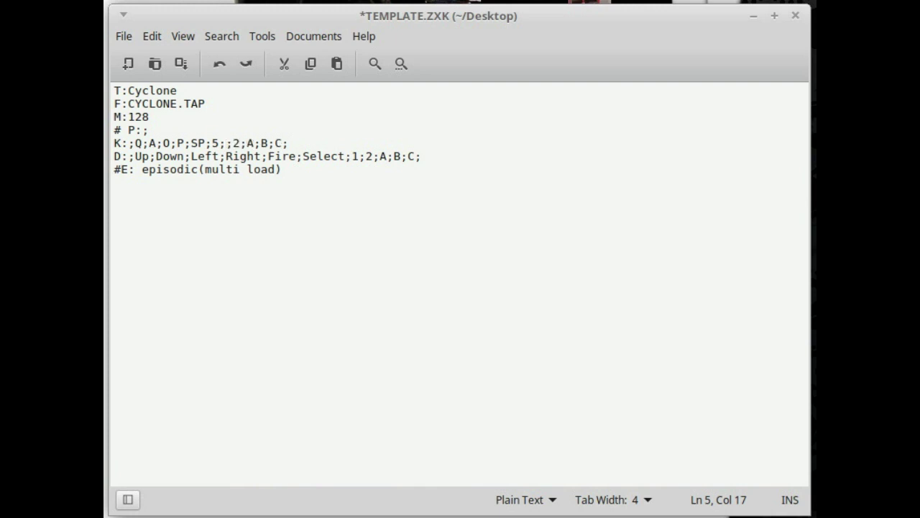
pyautogui.write('T')
pyautogui.press('Right')
pyautogui.press('Delete')
pyautogui.write('R')
pyautogui.press('Right')
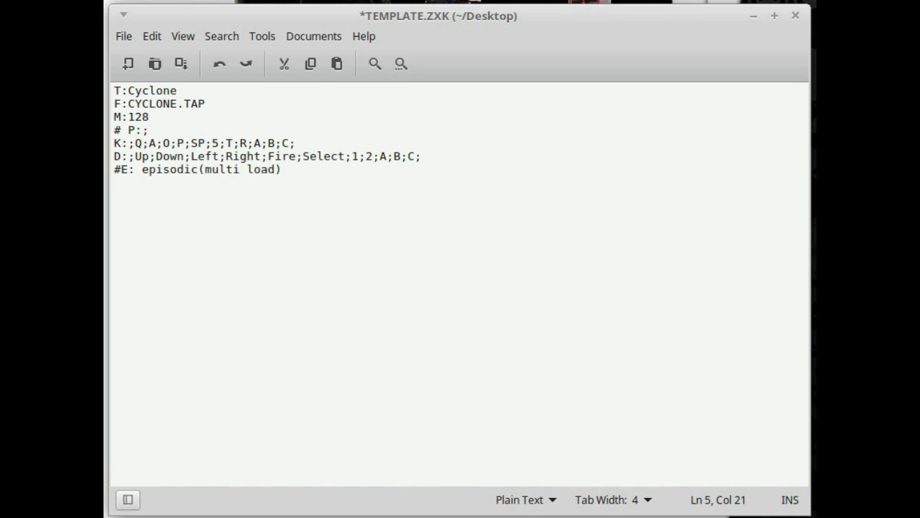
# Step: Empty the A, B and C slots so the line reads K:;Q;A;O;P;SP;5;T;R;;;;
pyautogui.press('Delete')
pyautogui.write(';')
pyautogui.press('Delete')
pyautogui.press('Delete')
pyautogui.press('Delete')
pyautogui.write(';')
pyautogui.press('Delete')
pyautogui.press('Down')
pyautogui.press('Left')
pyautogui.press('Left')
pyautogui.press('Left')
pyautogui.press('Left')
pyautogui.press('Left')
pyautogui.press('Left')
pyautogui.press('Left')
pyautogui.press('Left')
pyautogui.press('Left')
pyautogui.press('Left')
pyautogui.press('Left')
pyautogui.press('Left')
pyautogui.press('Left')
pyautogui.press('Left')
pyautogui.press('Left')
pyautogui.press('Left')
pyautogui.press('Left')
pyautogui.press('Left')
pyautogui.press('Left')
pyautogui.press('Left')
pyautogui.press('Right')
pyautogui.press('Right')
pyautogui.press('Left')
pyautogui.press('Right')
pyautogui.press('Right')
pyautogui.press('Left')
pyautogui.press('Right')
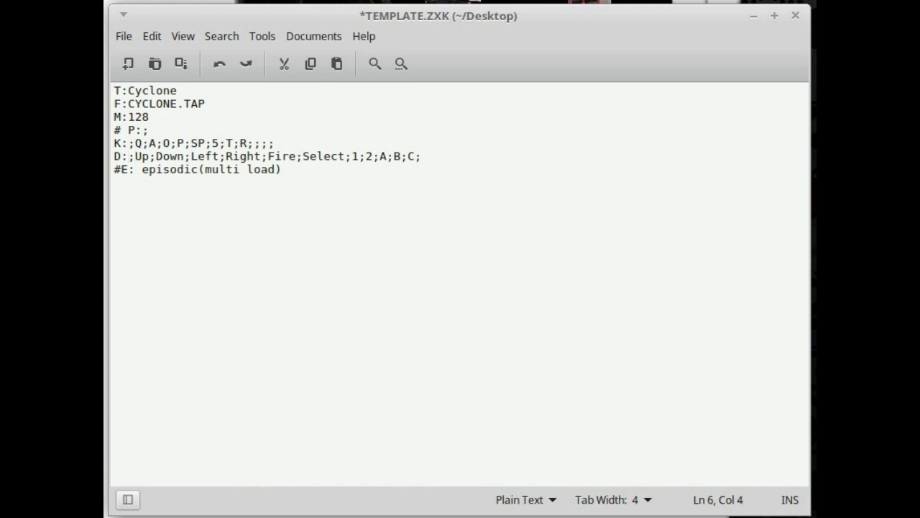
# Step: Delete the A, B and C entries after 1;2; on the D: line
pyautogui.press('Up')
pyautogui.press('Down')
pyautogui.press('Right')
pyautogui.press('Right')
pyautogui.press('Up')
pyautogui.press('Right')
pyautogui.press('Down')
pyautogui.press('Right')
pyautogui.press('Right')
pyautogui.press('Right')
pyautogui.press('Right')
pyautogui.press('Right')
pyautogui.press('Right')
pyautogui.press('Right')
pyautogui.press('Right')
pyautogui.press('Right')
pyautogui.press('Right')
pyautogui.press('Right')
pyautogui.press('Right')
pyautogui.press('Right')
pyautogui.press('Right')
pyautogui.press('Right')
pyautogui.press('Right')
pyautogui.press('Right')
pyautogui.press('Right')
pyautogui.press('Right')
pyautogui.press('Right')
pyautogui.press('Right')
pyautogui.press('Right')
pyautogui.press('Right')
pyautogui.press('Right')
pyautogui.press('Right')
pyautogui.press('Right')
pyautogui.press('Right')
pyautogui.press('Right')
pyautogui.press('Right')
pyautogui.press('Right')
pyautogui.press('Right')
pyautogui.press('Right')
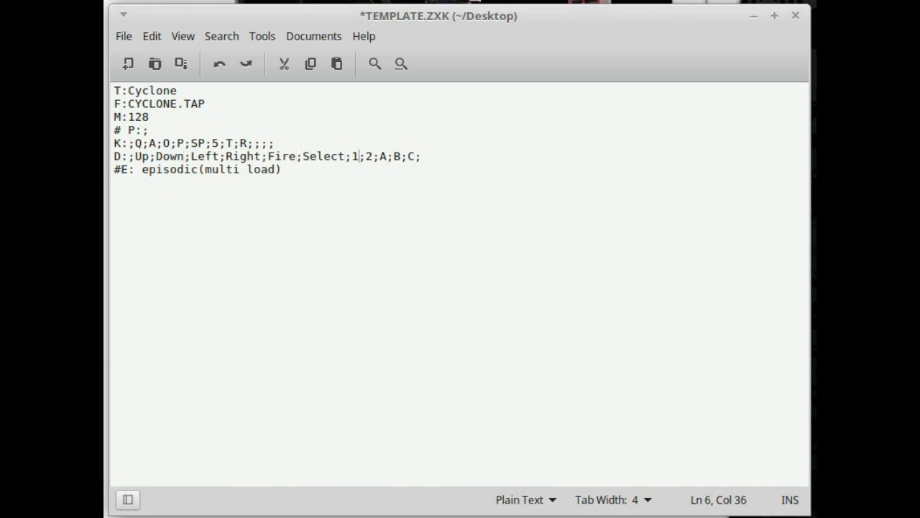
pyautogui.press('Delete')
pyautogui.press('Right')
pyautogui.press('Delete')
pyautogui.press('Right')
pyautogui.press('Delete')
pyautogui.click(282, 169)
# Step: Delete the 'episodic(multi load)' text after #E: on line 7
pyautogui.press('BackSpace')
pyautogui.press('BackSpace')
pyautogui.press('BackSpace')
pyautogui.press('BackSpace')
pyautogui.press('BackSpace')
pyautogui.press('BackSpace')
pyautogui.press('BackSpace')
pyautogui.press('BackSpace')
pyautogui.press('BackSpace')
pyautogui.press('BackSpace')
pyautogui.press('BackSpace')
pyautogui.press('BackSpace')
pyautogui.press('BackSpace')
pyautogui.press('BackSpace')
pyautogui.press('BackSpace')
pyautogui.press('BackSpace')
pyautogui.press('BackSpace')
pyautogui.press('BackSpace')
pyautogui.press('BackSpace')
pyautogui.press('BackSpace')
pyautogui.press('BackSpace')
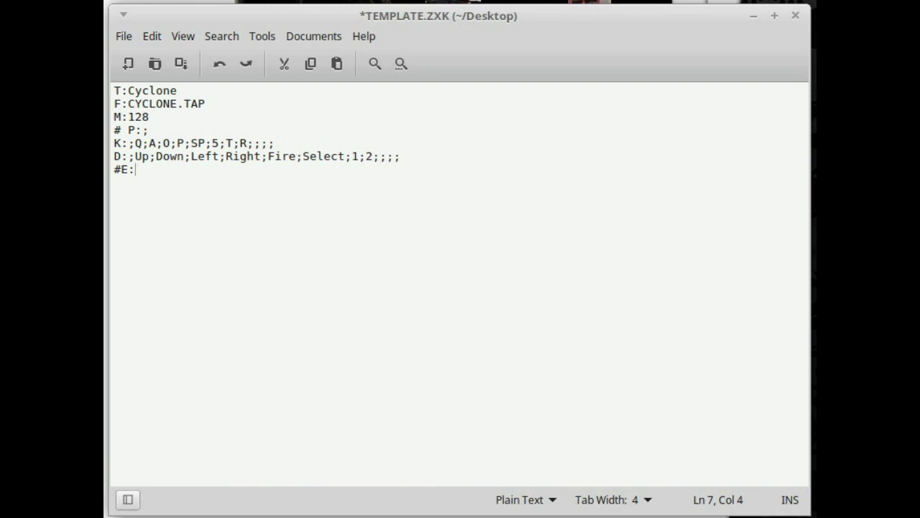
pyautogui.press('Up')
pyautogui.press('Up')
pyautogui.press('Up')
pyautogui.press('Down')
pyautogui.press('Down')
pyautogui.press('Down')
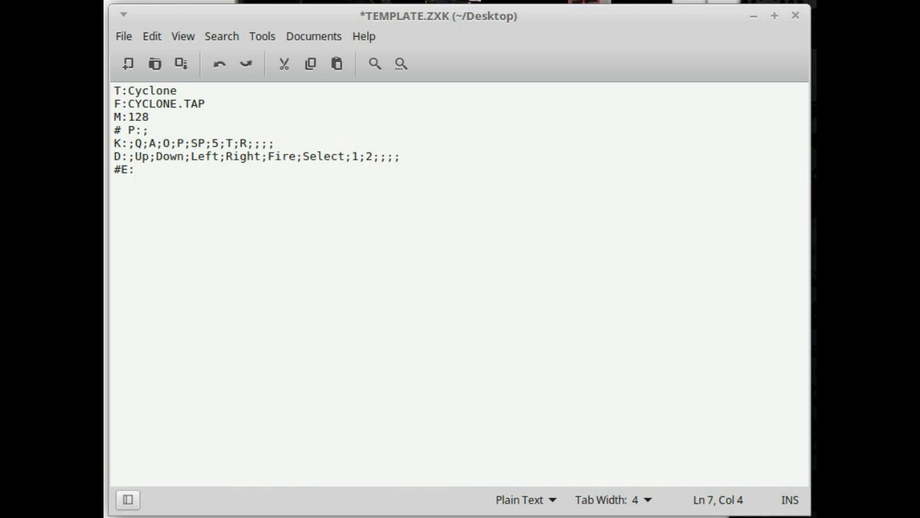